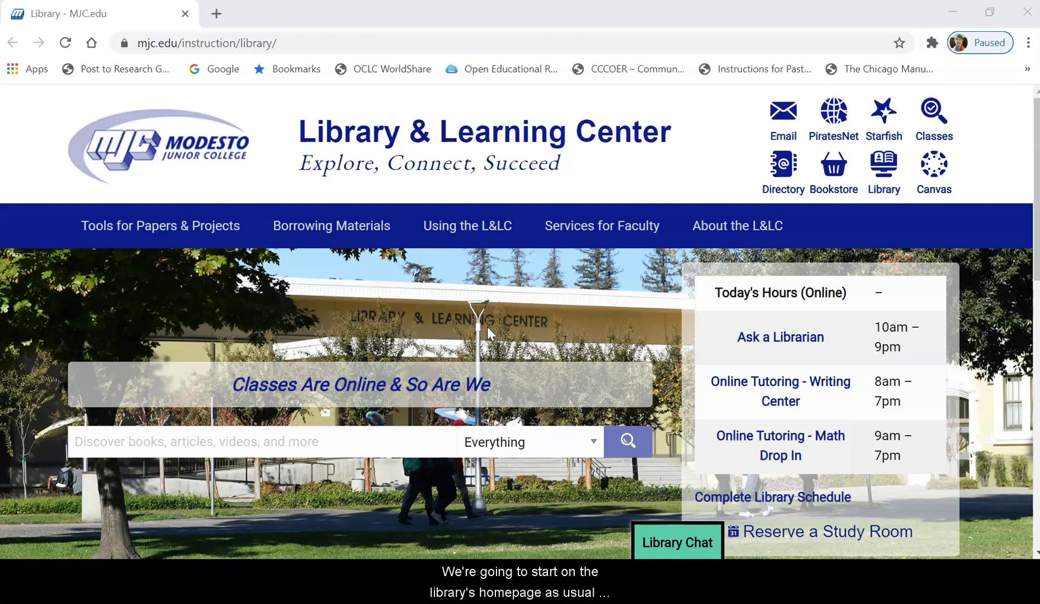
Scroll the MJC library homepage down until the Articles & Databases box appears.
scroll(489, 323, down, 4)
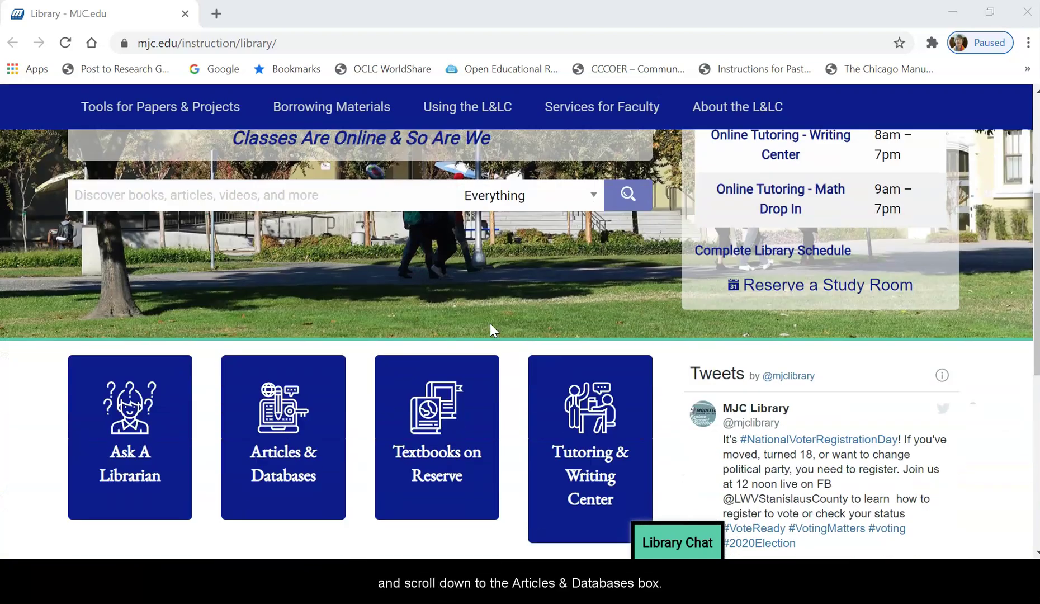
Open the Articles & Databases guide and scroll to the Start Your Research Here database lists.
click(292, 434)
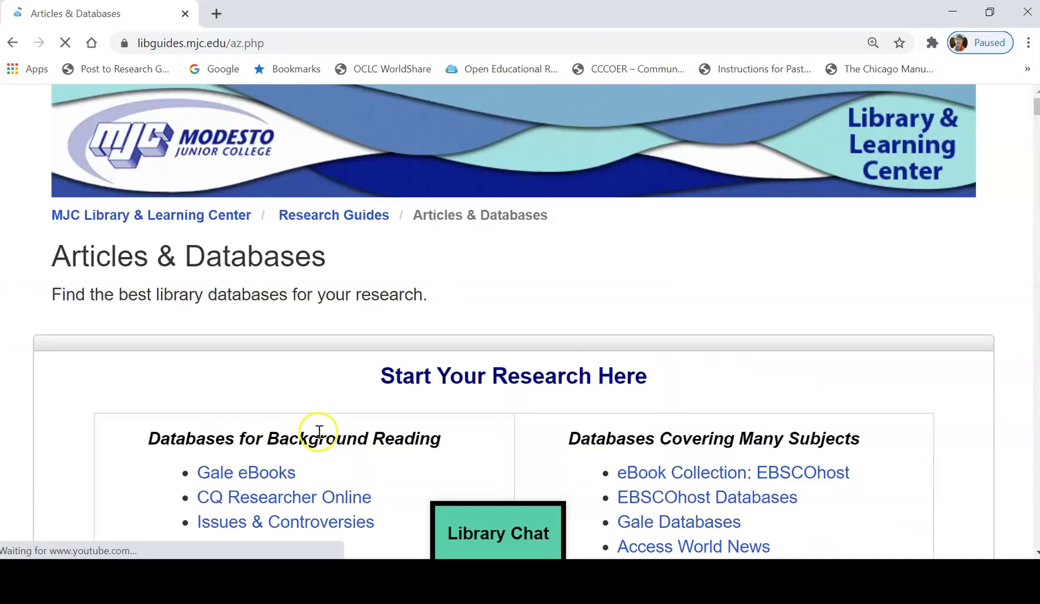
scroll(725, 369, down, 1)
scroll(726, 369, down, 1)
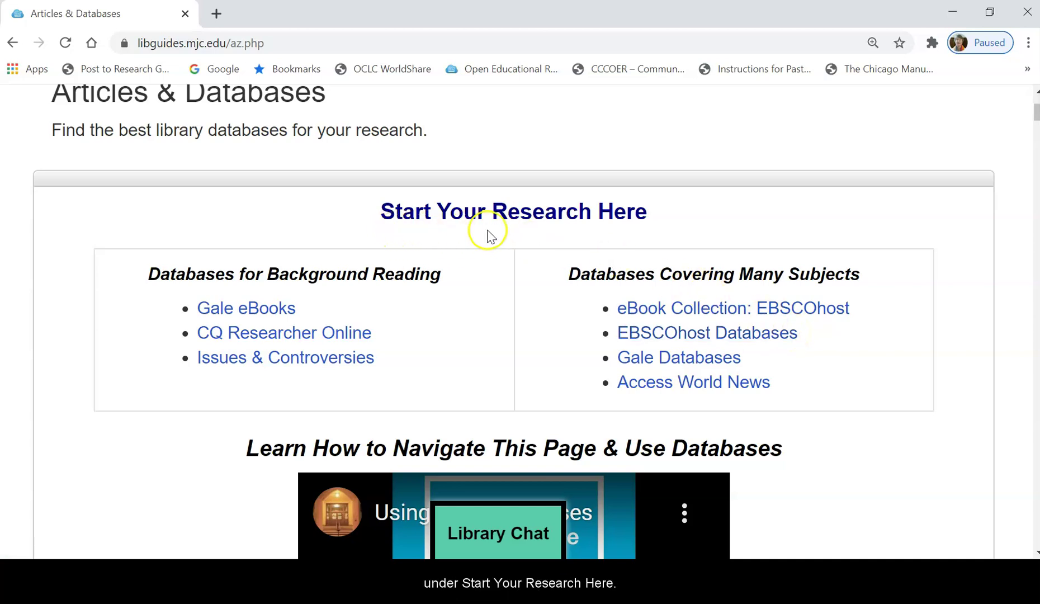
Open EBSCOhost Databases and log in off-campus with the student ID number and birth date.
click(663, 332)
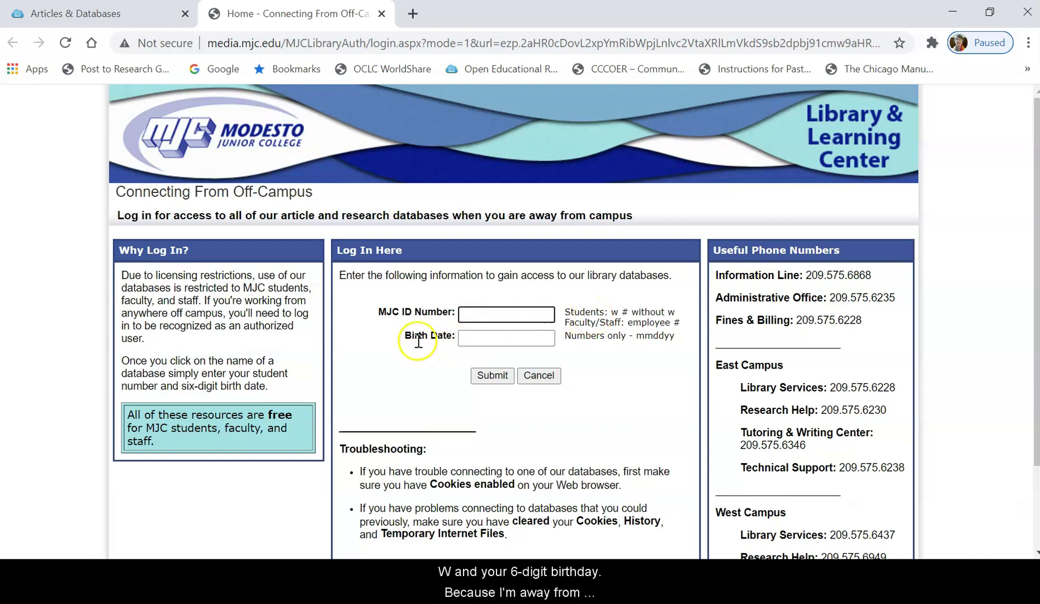
text(0028299)
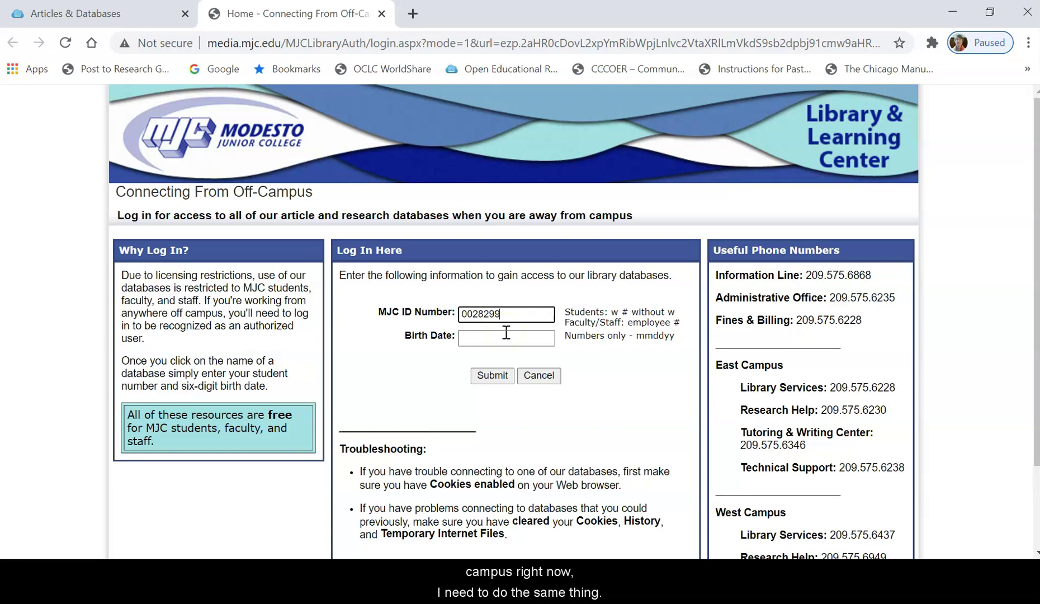
click(506, 335)
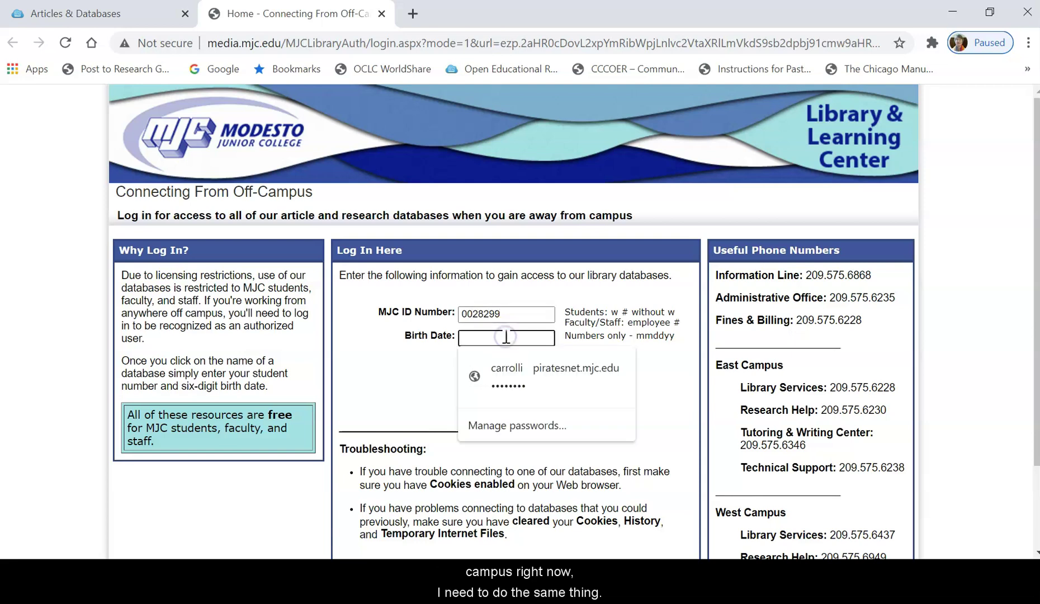
text(•••)
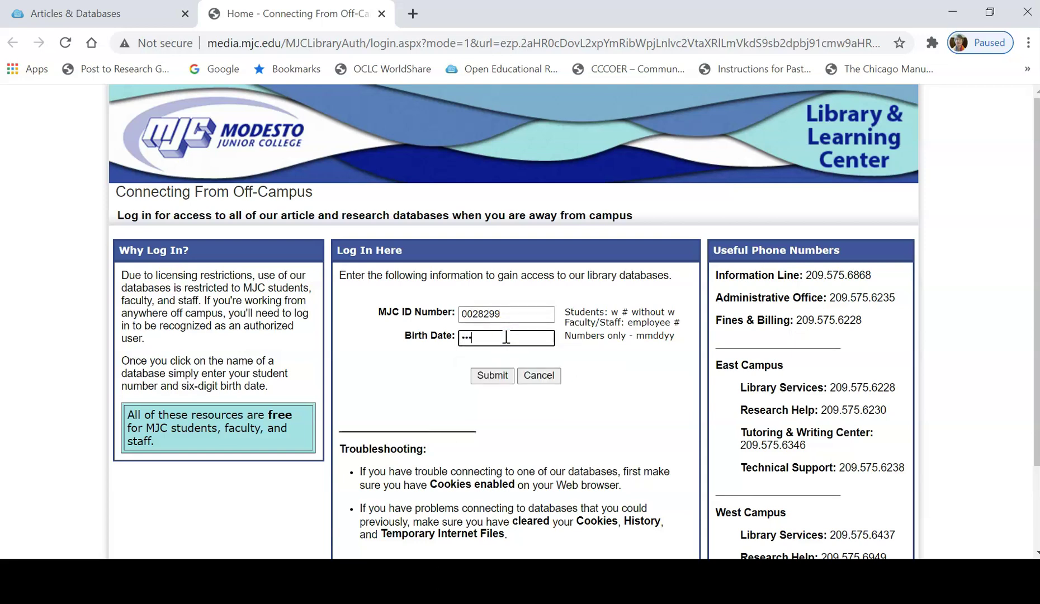
text(•••)
click(494, 377)
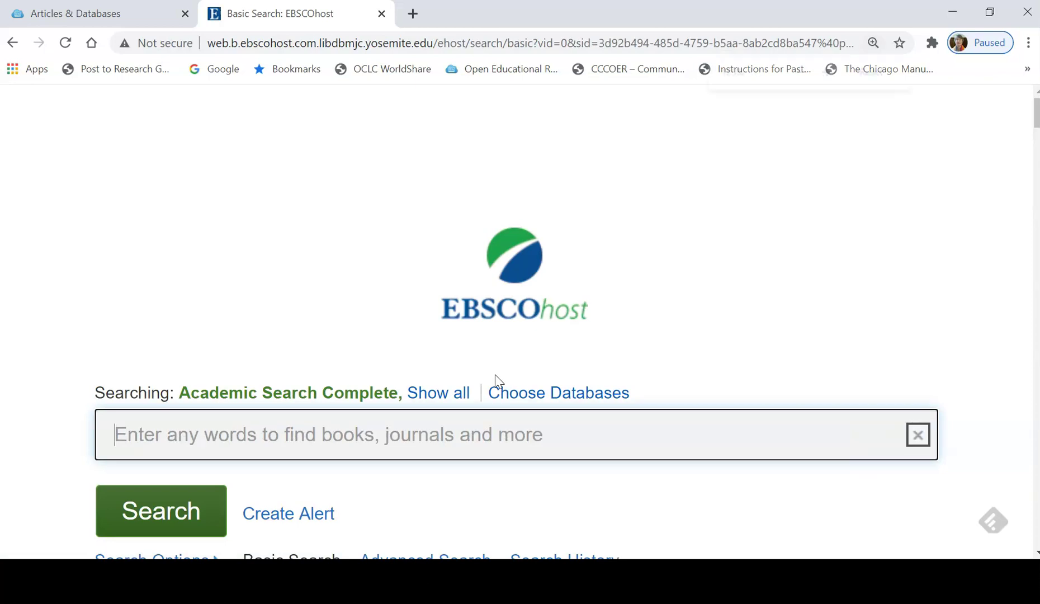
Readjust the page zoom and switch from EBSCOhost basic search to the Advanced Search form.
key(ctrl+minus)
key(ctrl+minus)
key(ctrl+minus)
key(ctrl+minus)
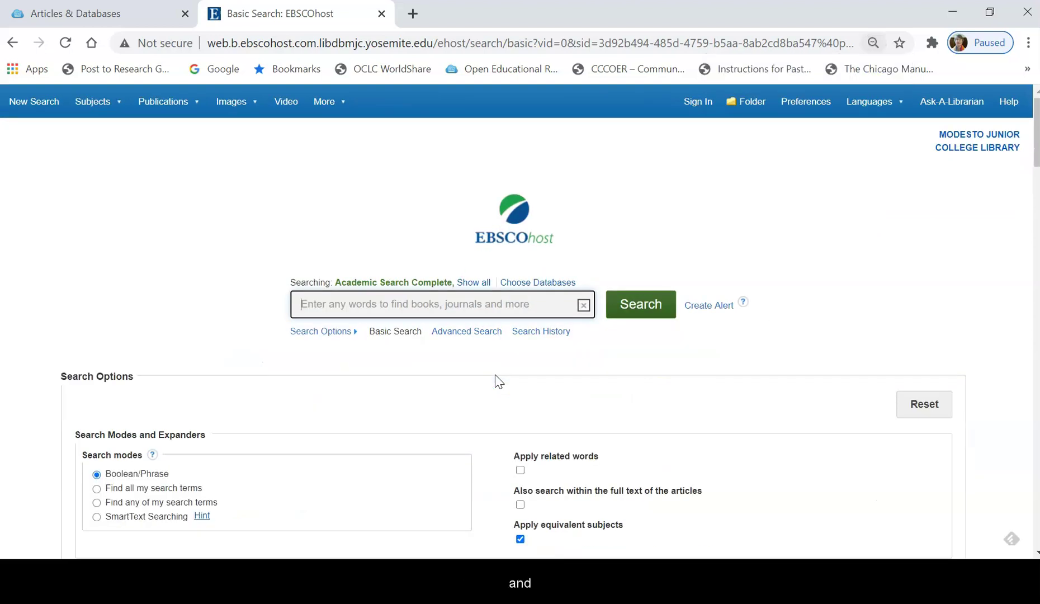
key(ctrl+0)
key(ctrl+plus)
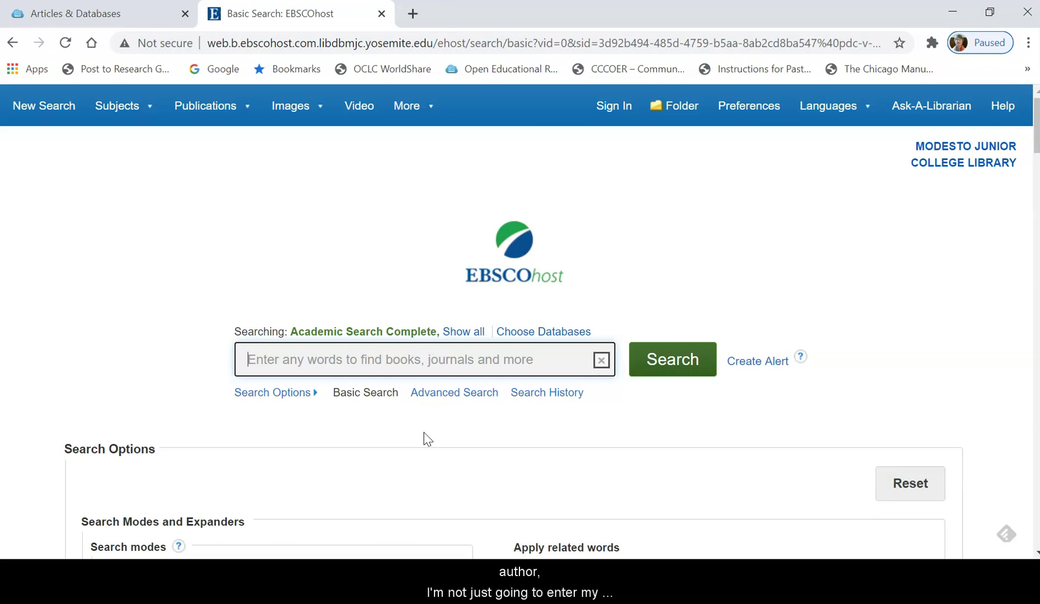
click(263, 364)
click(418, 362)
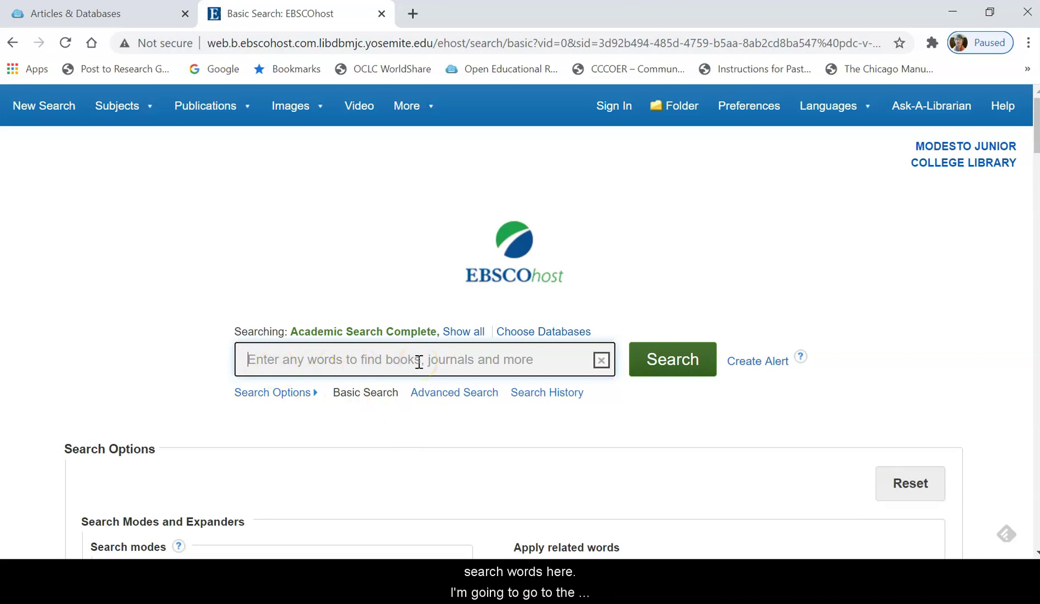
click(447, 393)
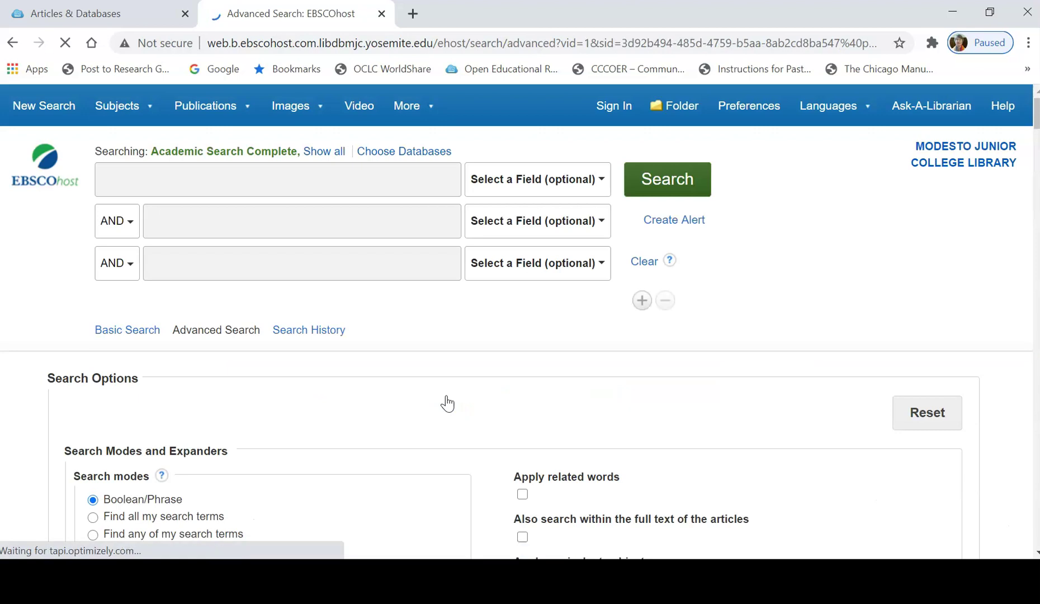
Set the first search row to the AU Author field with the term castro-atwater.
click(192, 180)
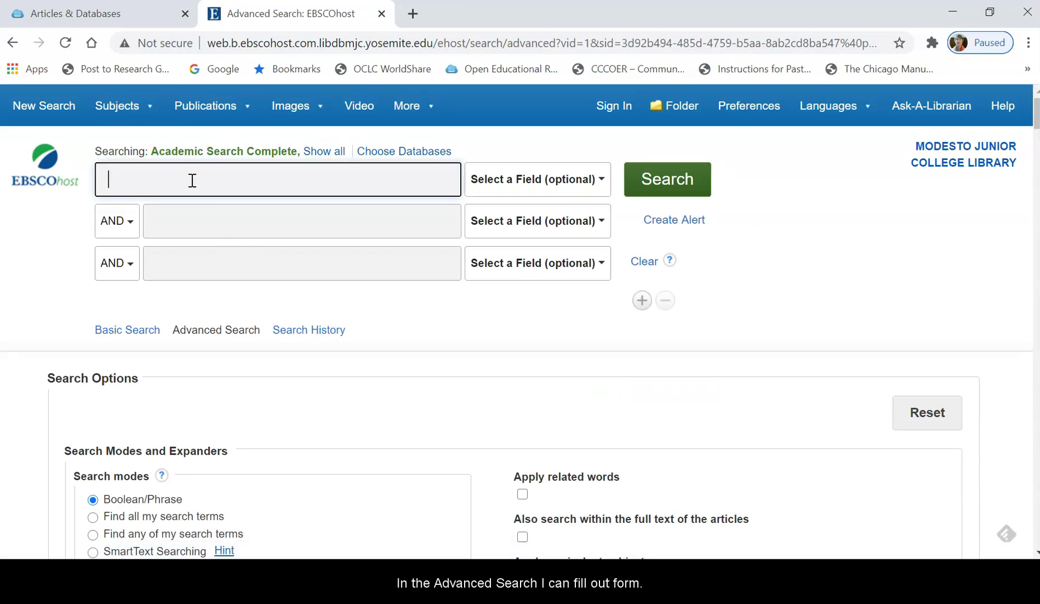
click(518, 183)
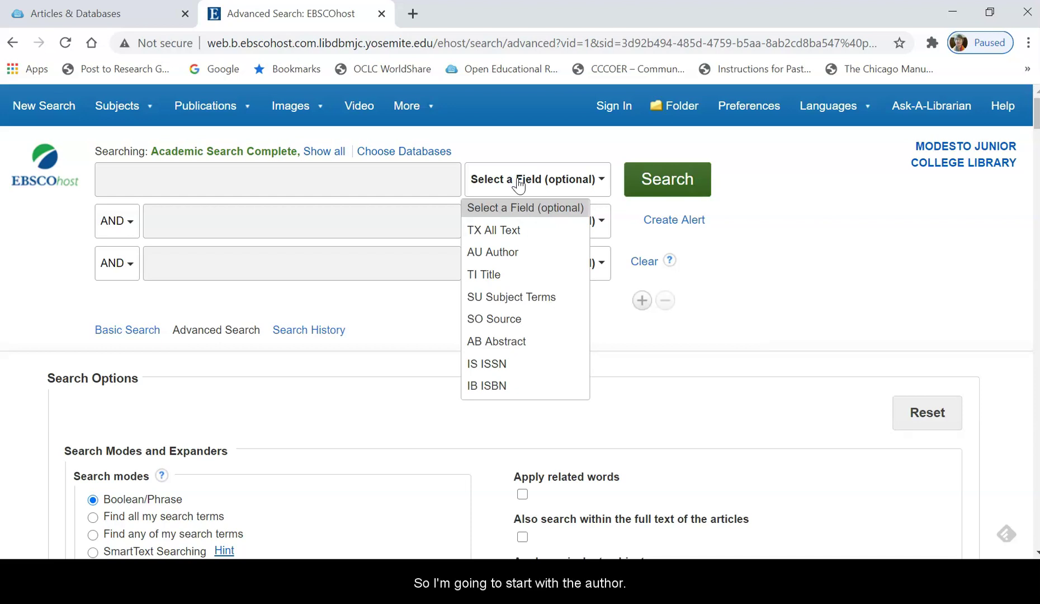
click(518, 253)
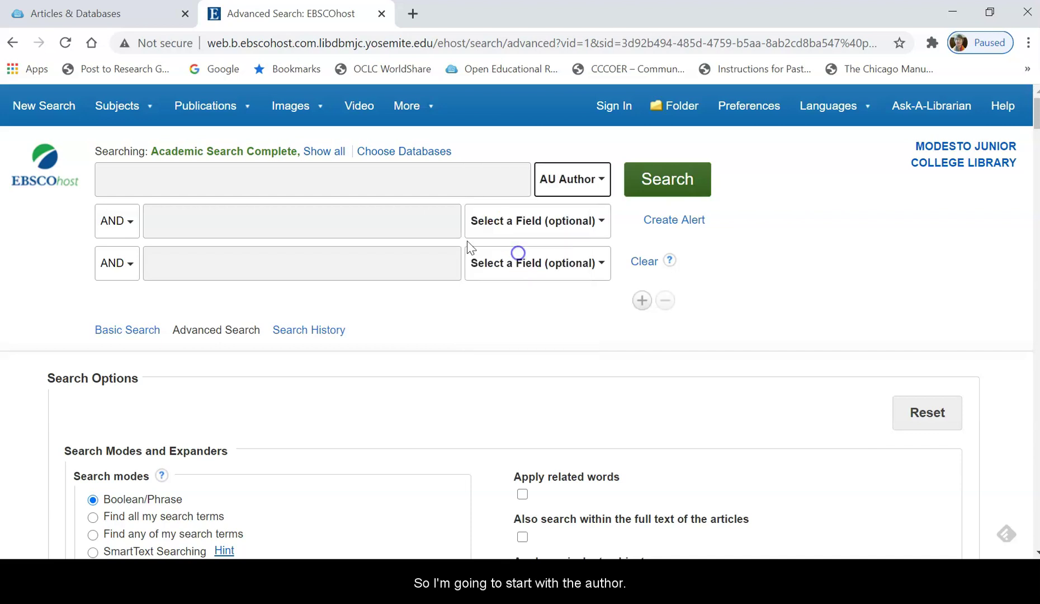
click(311, 177)
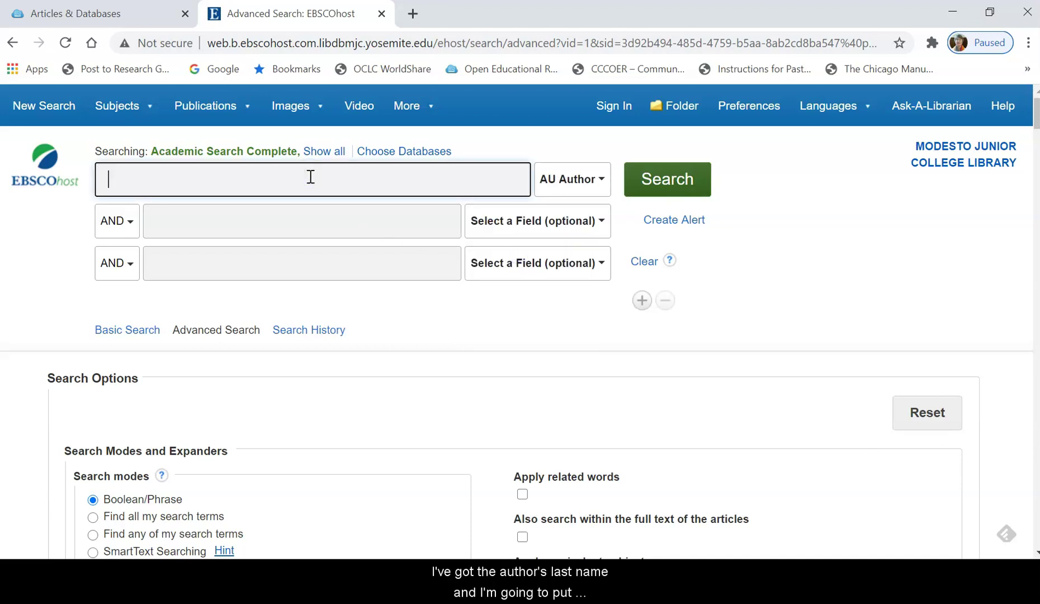
text(cast)
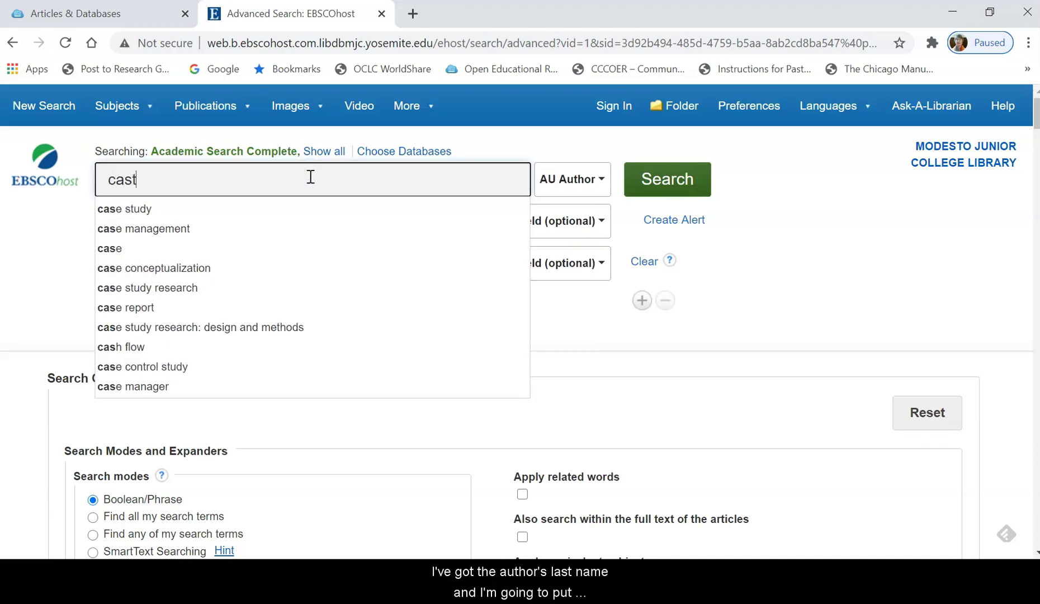
text(ro atwater)
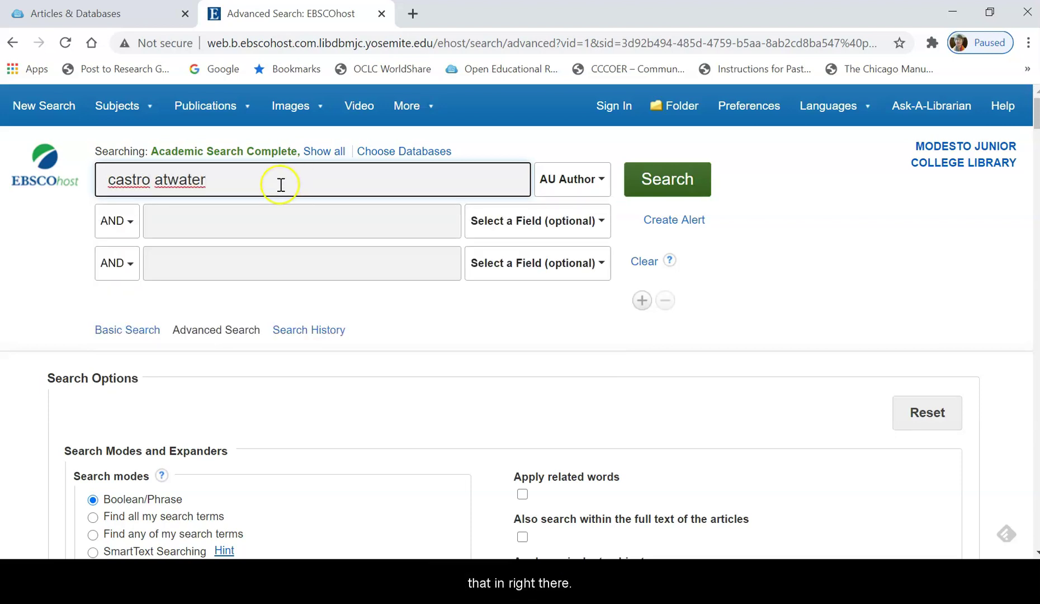
click(154, 181)
key(BackSpace)
text(-)
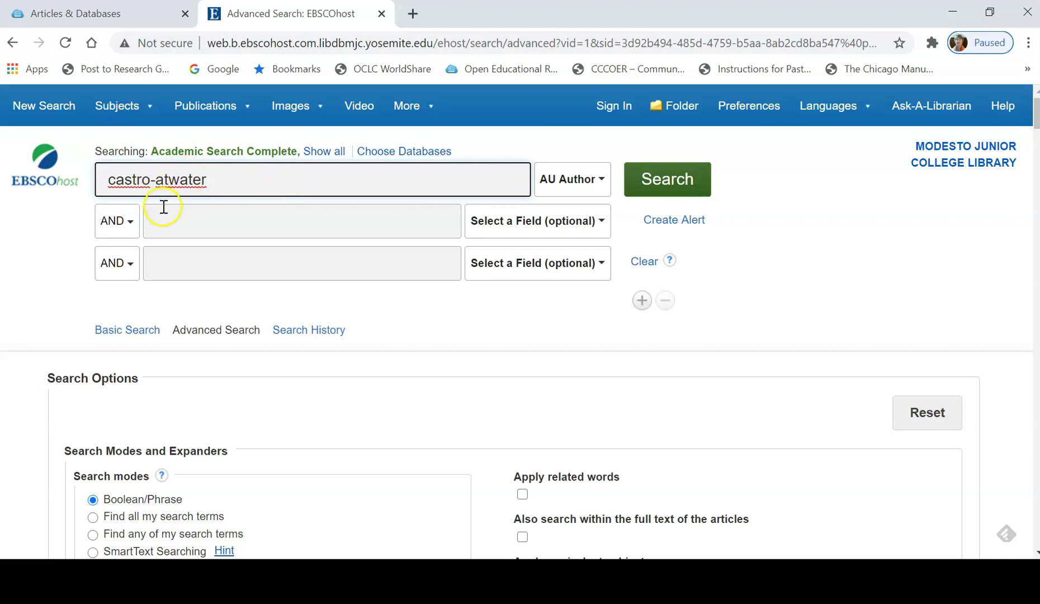
Enter conceptual framework of "top 5" as a TI Title search in row two and run it.
click(175, 231)
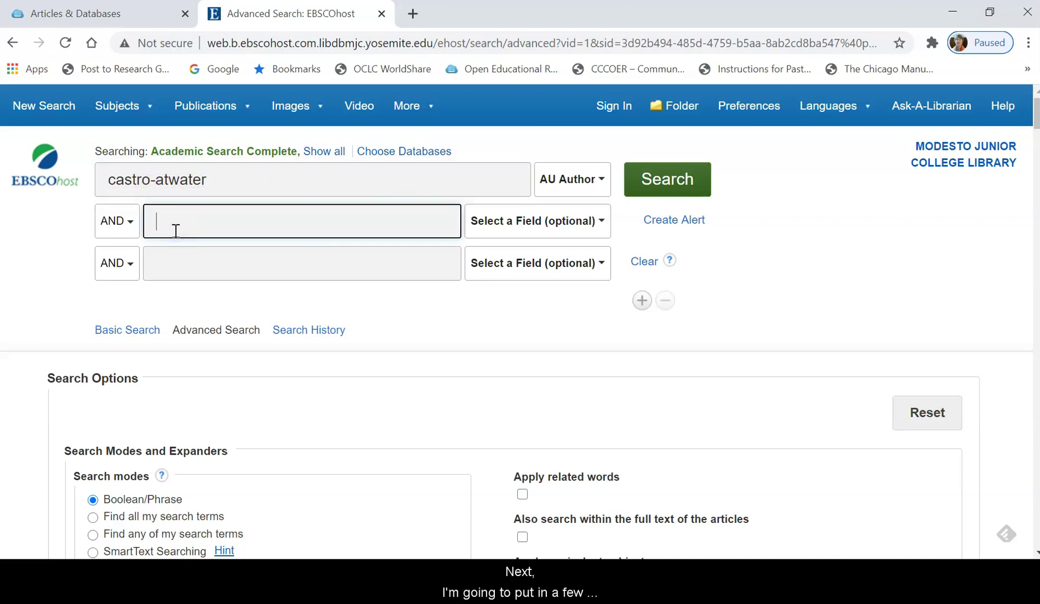
text(conceptual f)
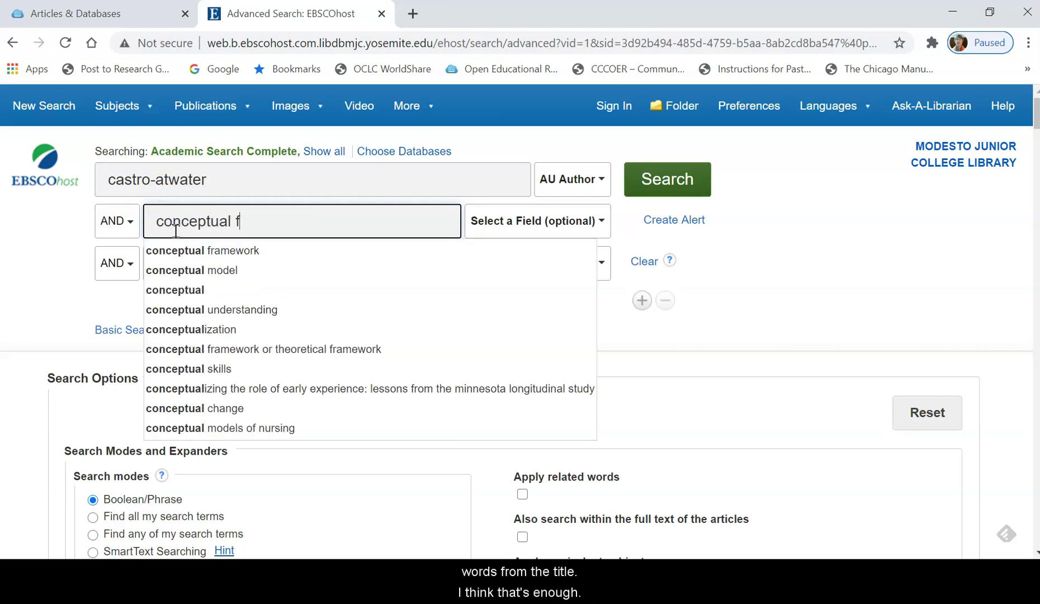
text(ramework of "top 5)
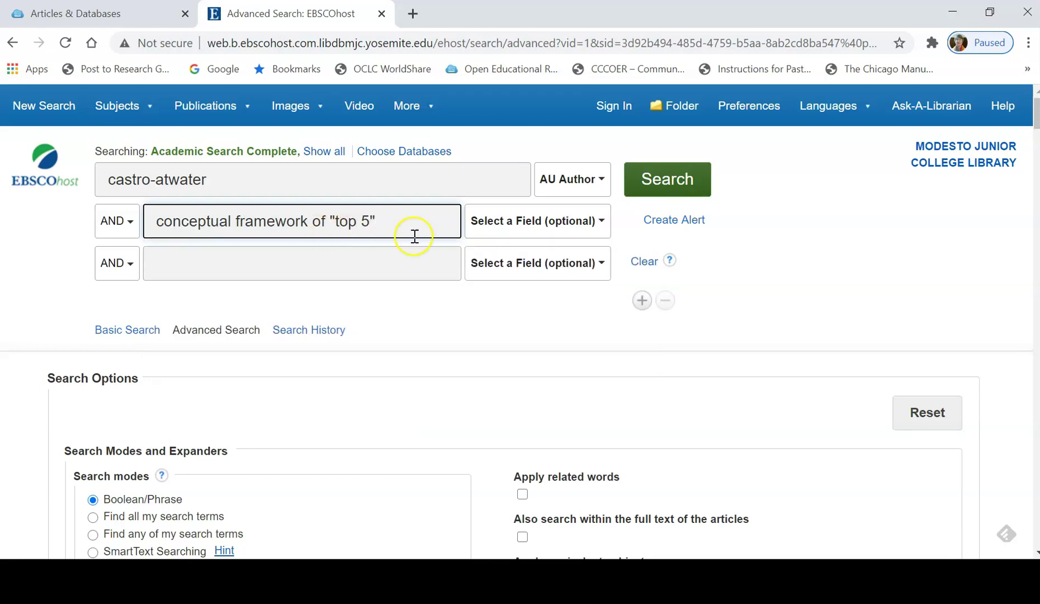
click(599, 222)
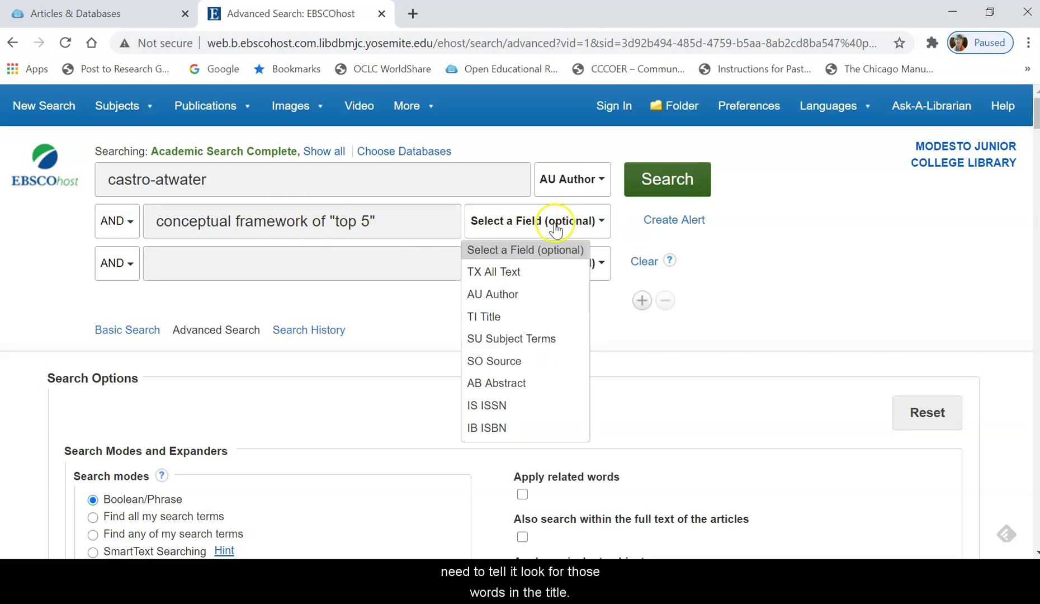
click(499, 316)
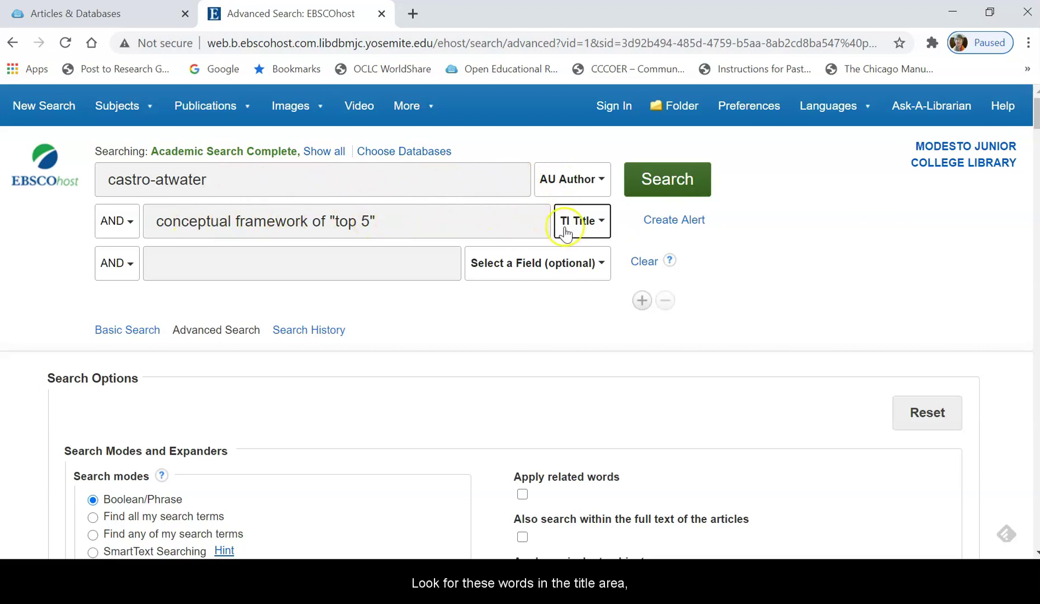
click(657, 187)
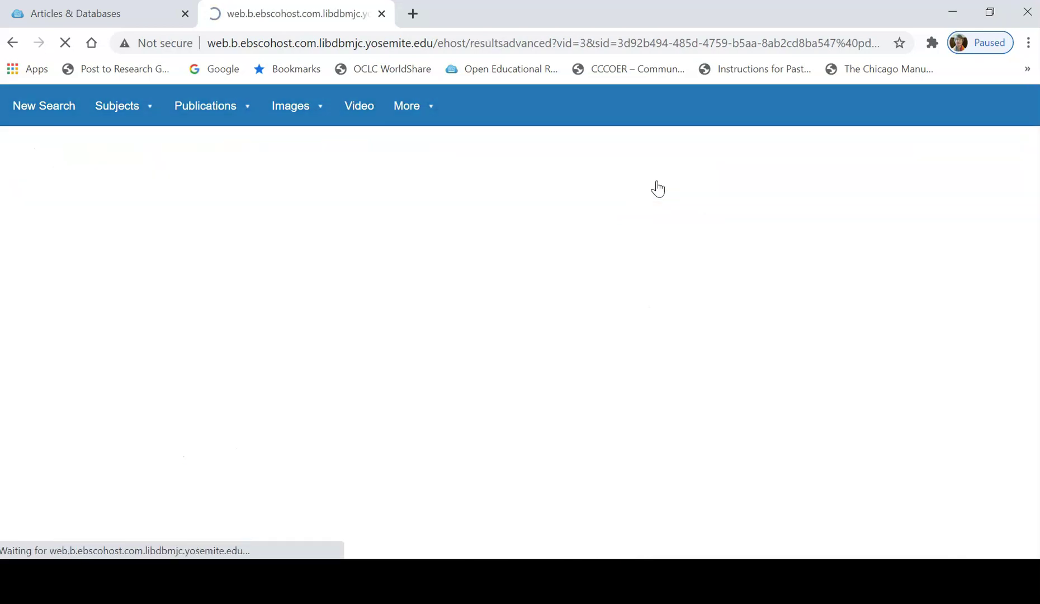
Scroll the results to the single 'Top 5' Ethical Lessons article, its abstract and PDF Full Text link.
scroll(680, 312, down, 4)
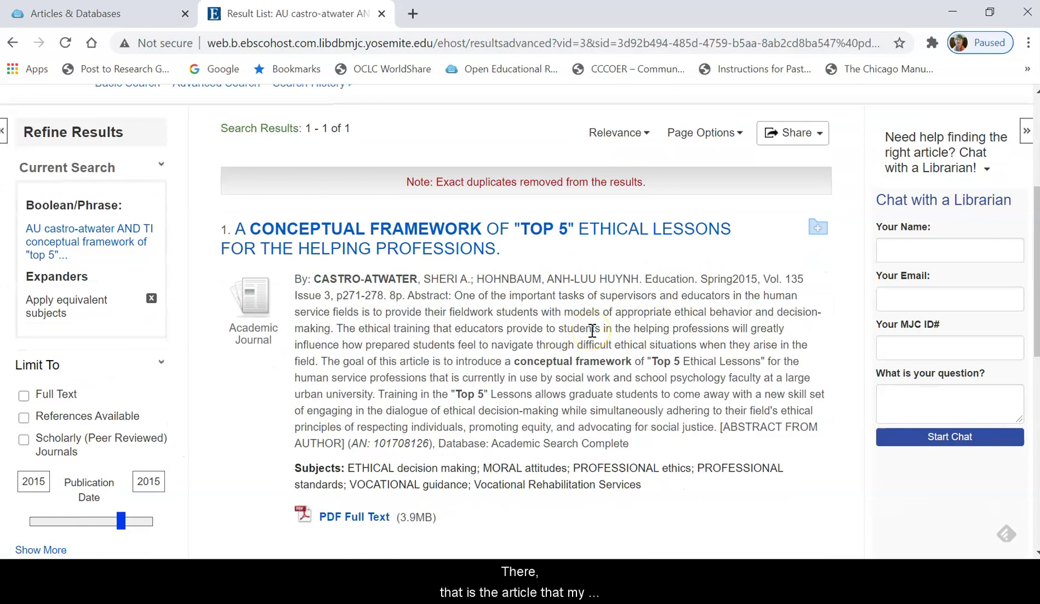
scroll(592, 330, down, 1)
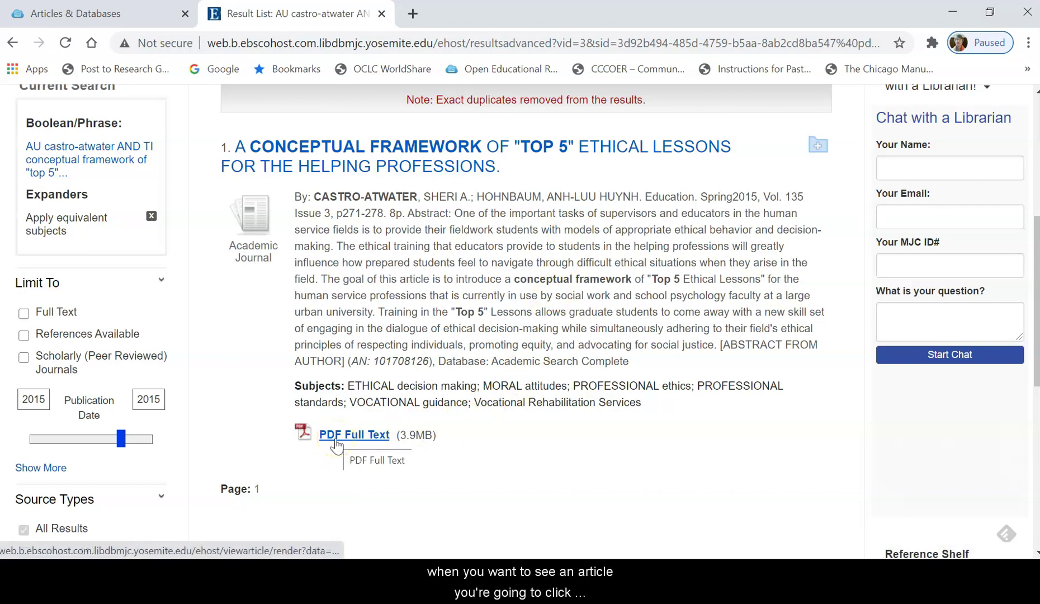
Open the article's PDF Full Text and scroll through its title page in the viewer.
click(336, 445)
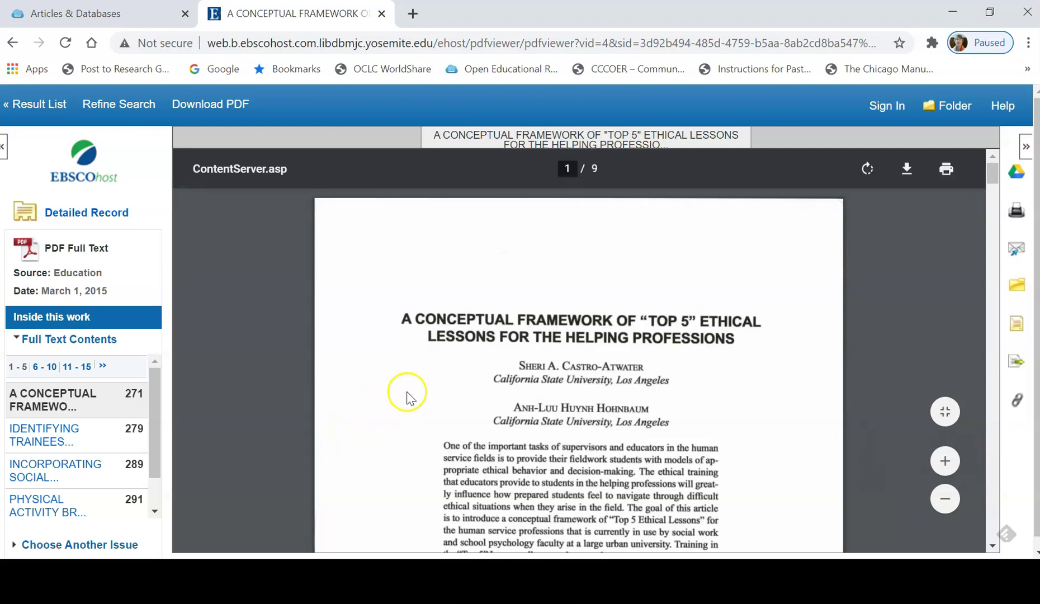
scroll(419, 377, down, 10)
scroll(420, 380, up, 10)
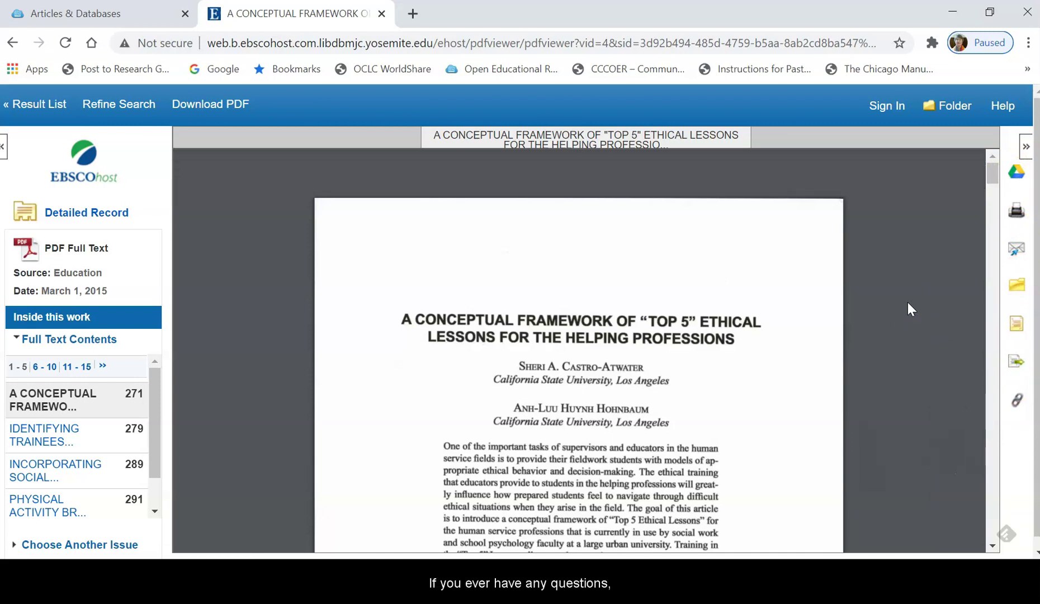
mouse_move(914, 418)
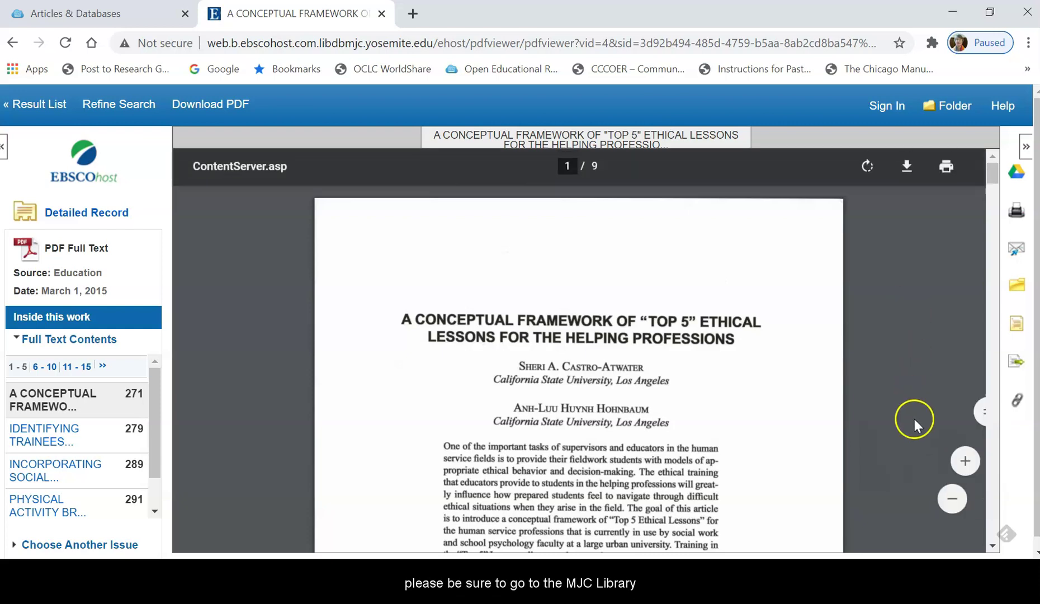